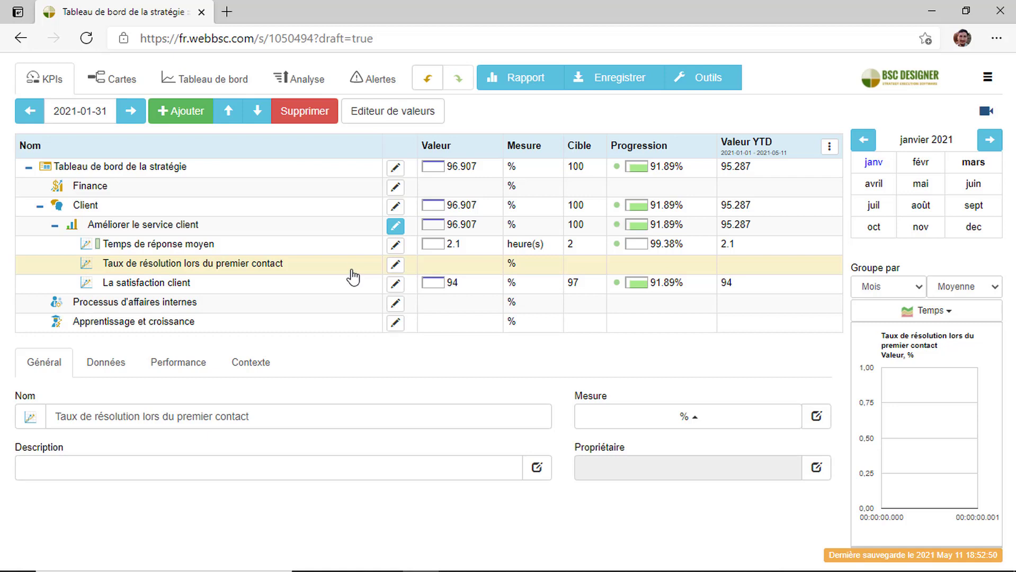
Step: Set the update interval of the "Taux de résolution lors du premier contact" indicator to "Mensuellement" on day 31
click(406, 117)
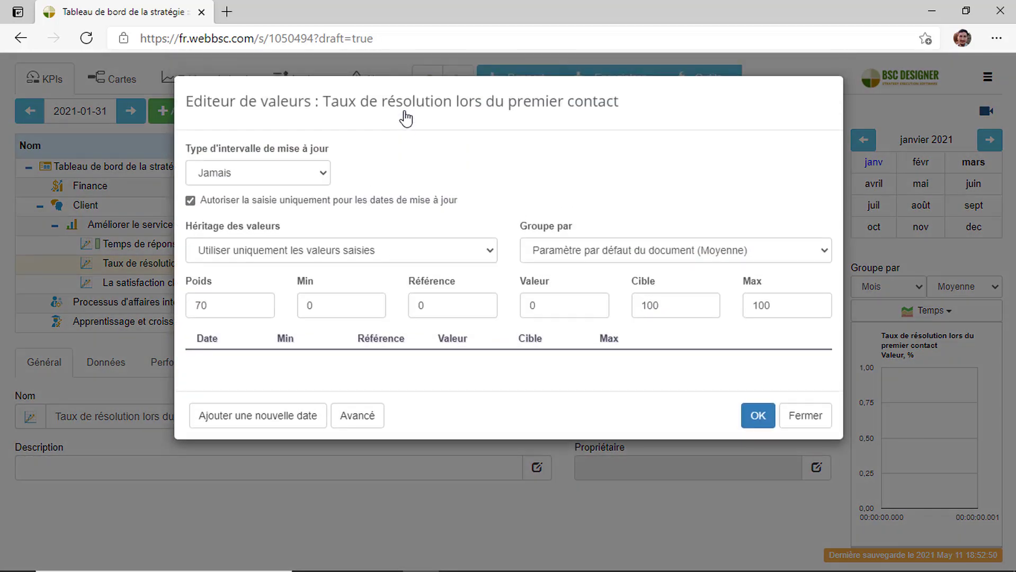
click(289, 177)
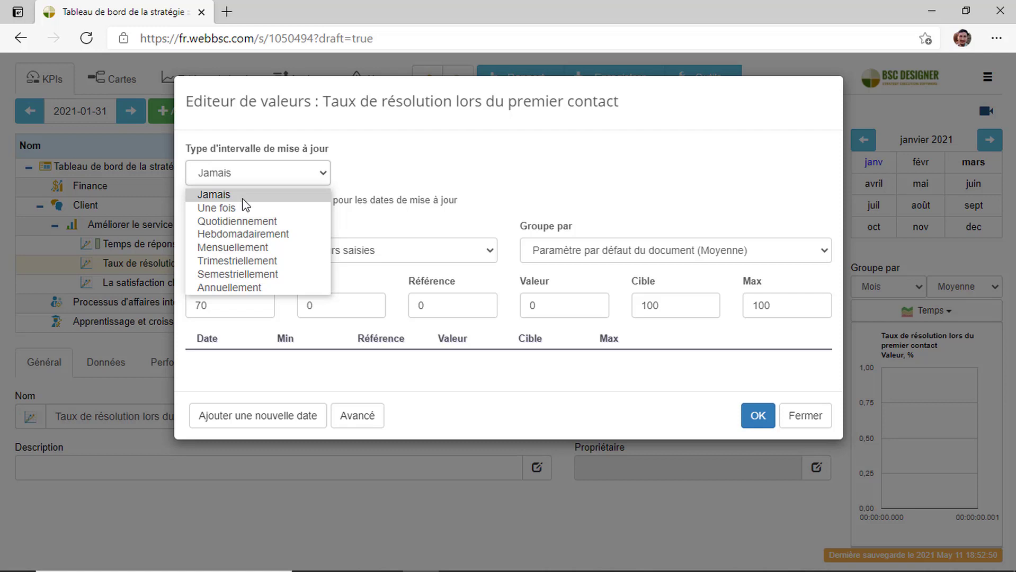
click(230, 247)
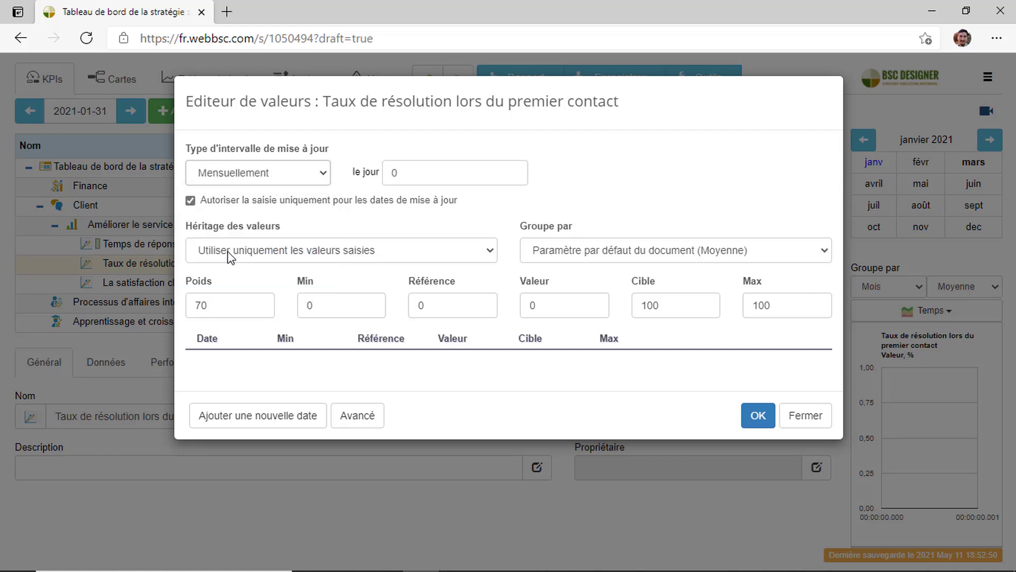
click(415, 172)
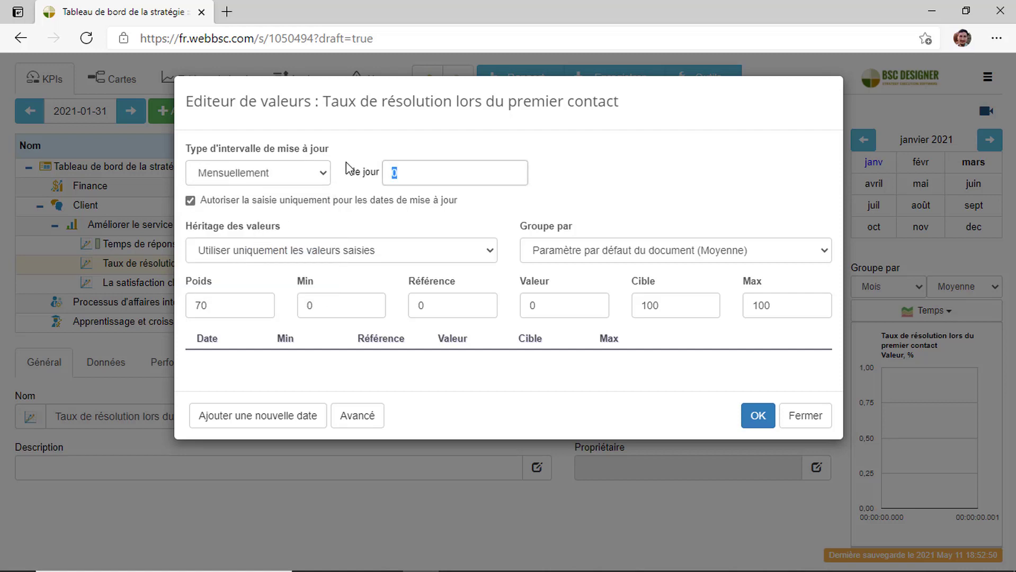
text(31)
click(753, 415)
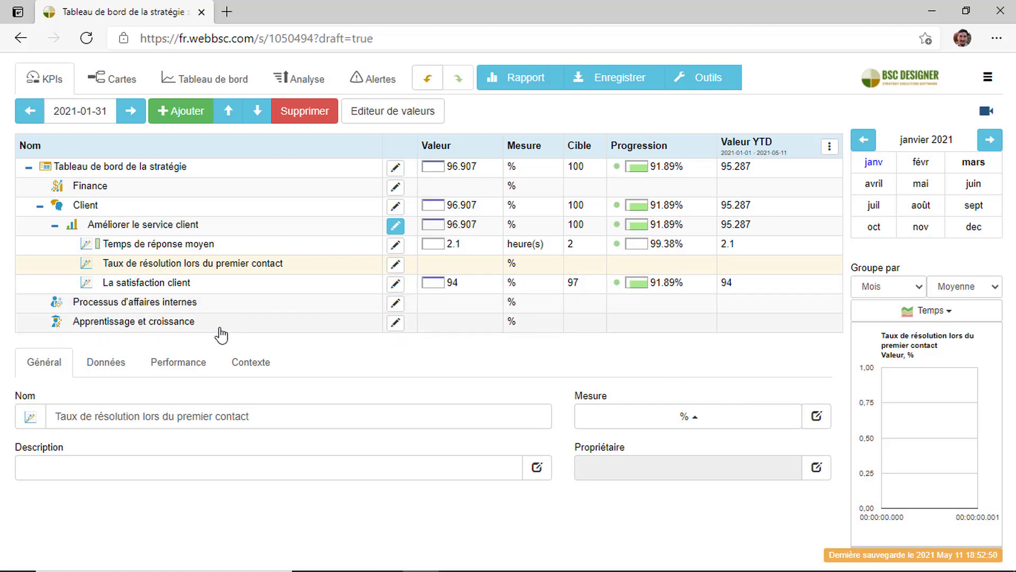
Step: Enter the first-contact resolution rate's values: 35 for January, 40 for February and 60 for March 2021
click(111, 362)
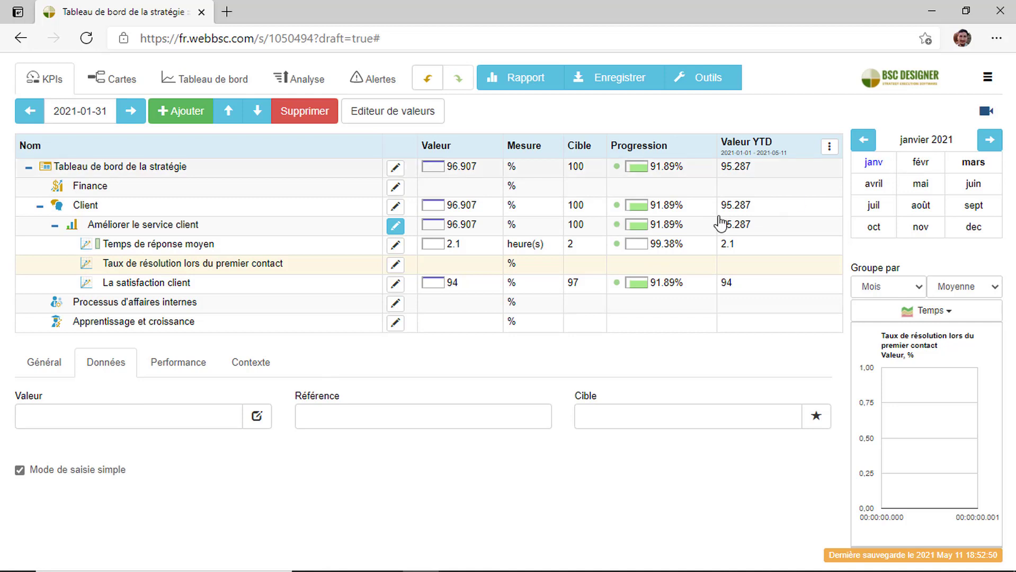
click(208, 419)
text(35)
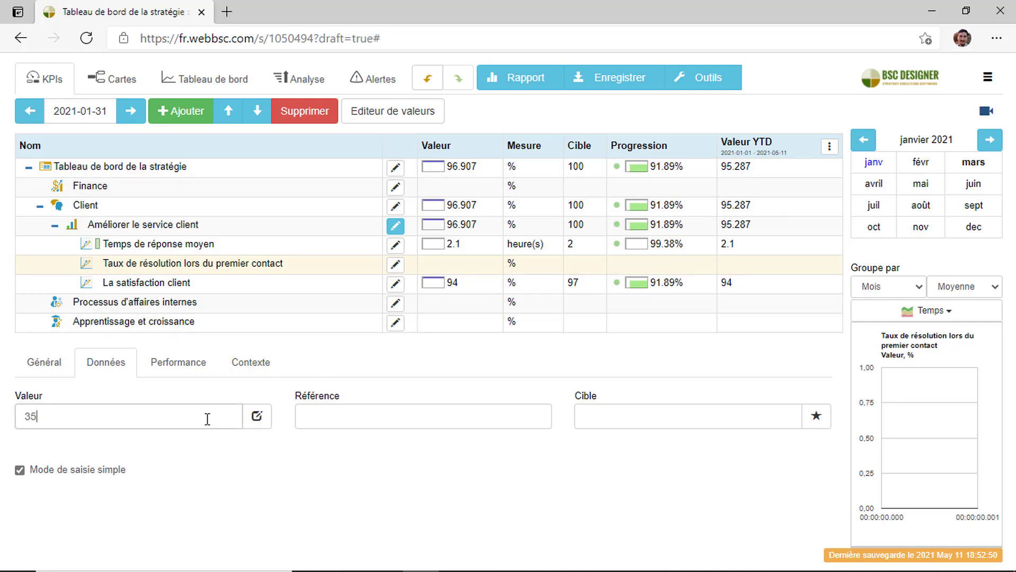
click(923, 169)
click(116, 426)
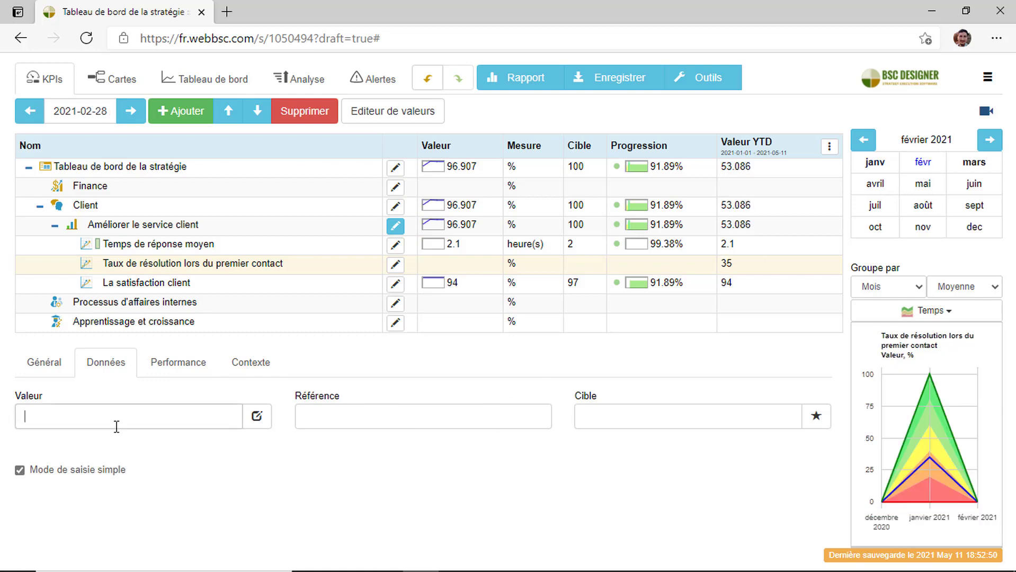
text(40)
click(974, 162)
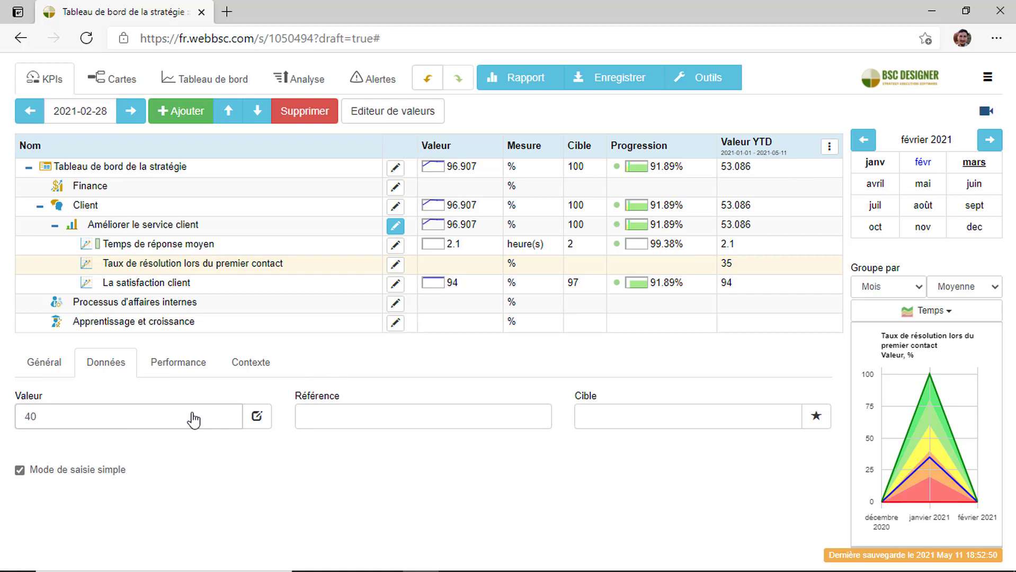
click(121, 425)
text(60)
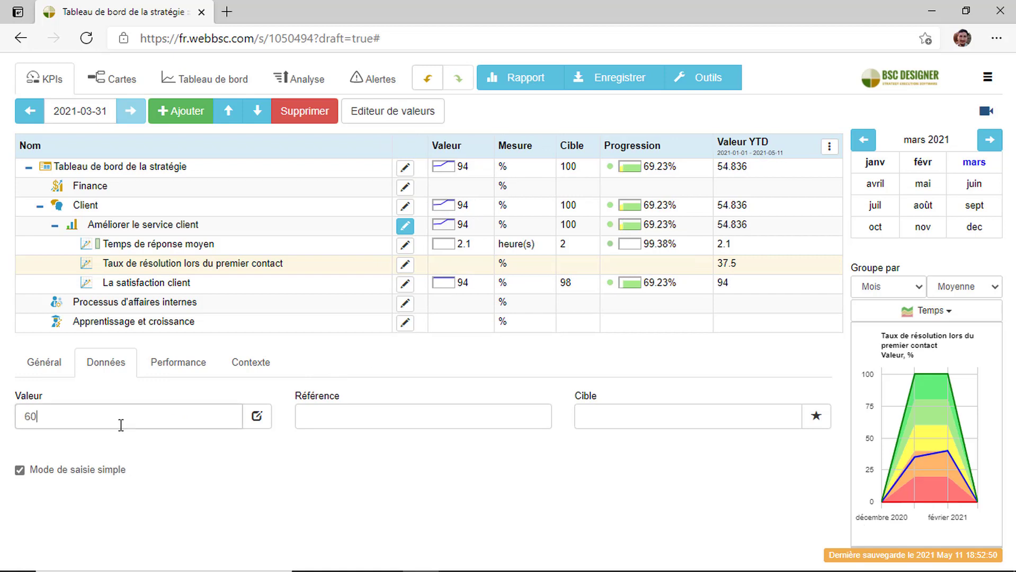
click(192, 456)
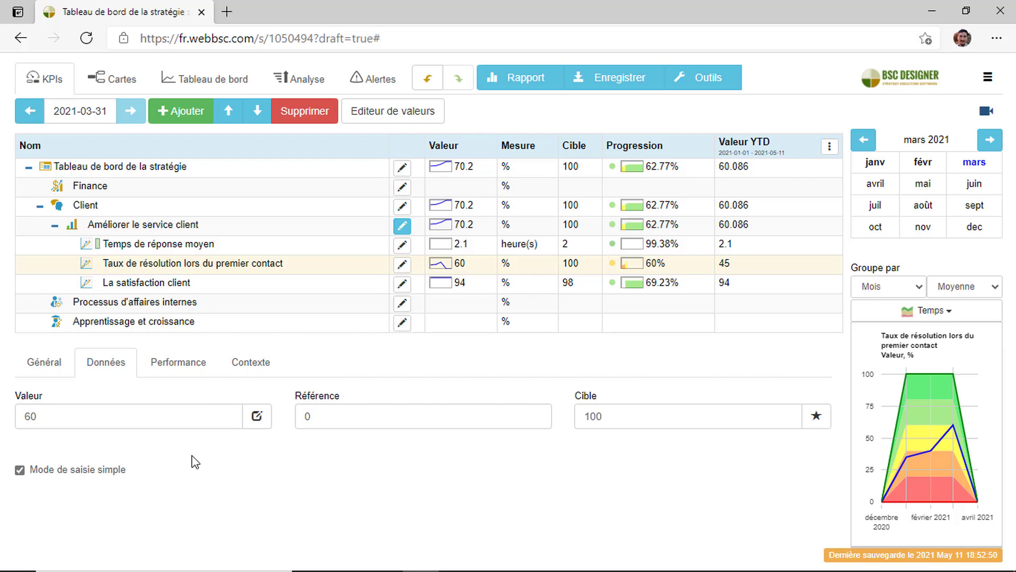
Step: Try day 1 as the monthly update day for the first-contact resolution rate in its values editor
click(363, 125)
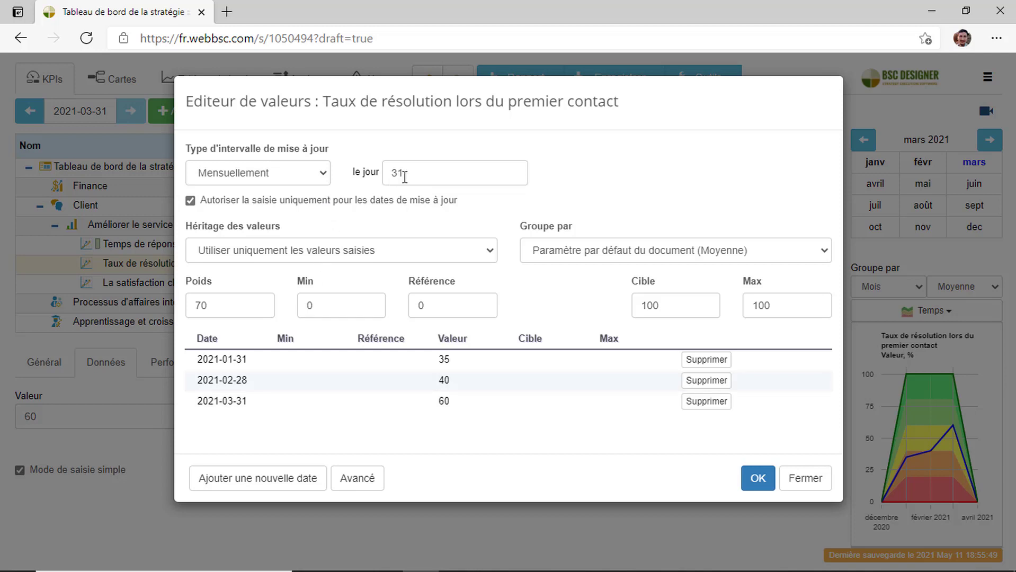
drag(405, 173, 378, 174)
text(1)
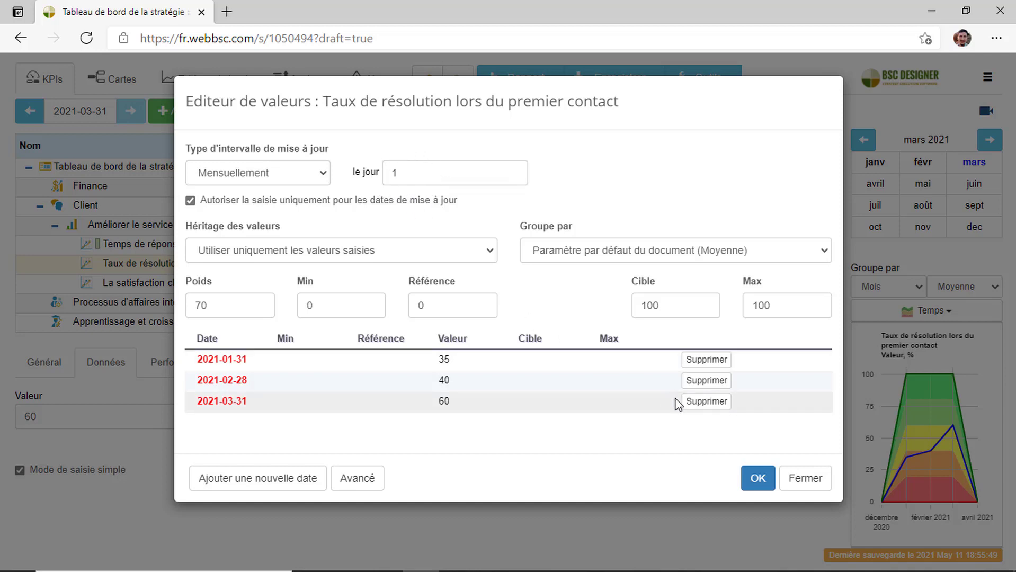
Step: Try deleting the 2021-03-31 entry and changing the 2021-01-31 date to 2021-01-01, and close the values editor without saving
click(707, 401)
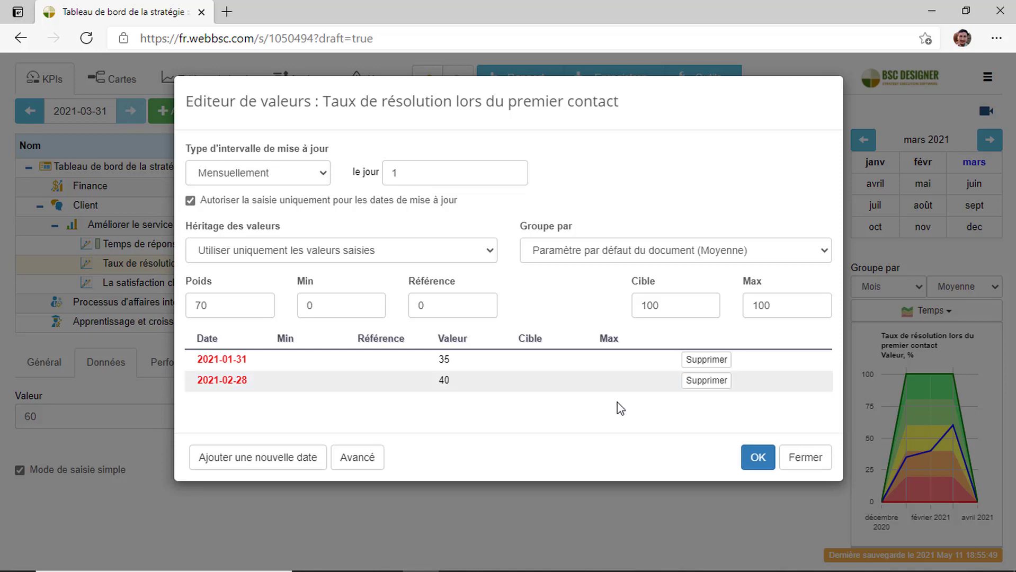
click(246, 360)
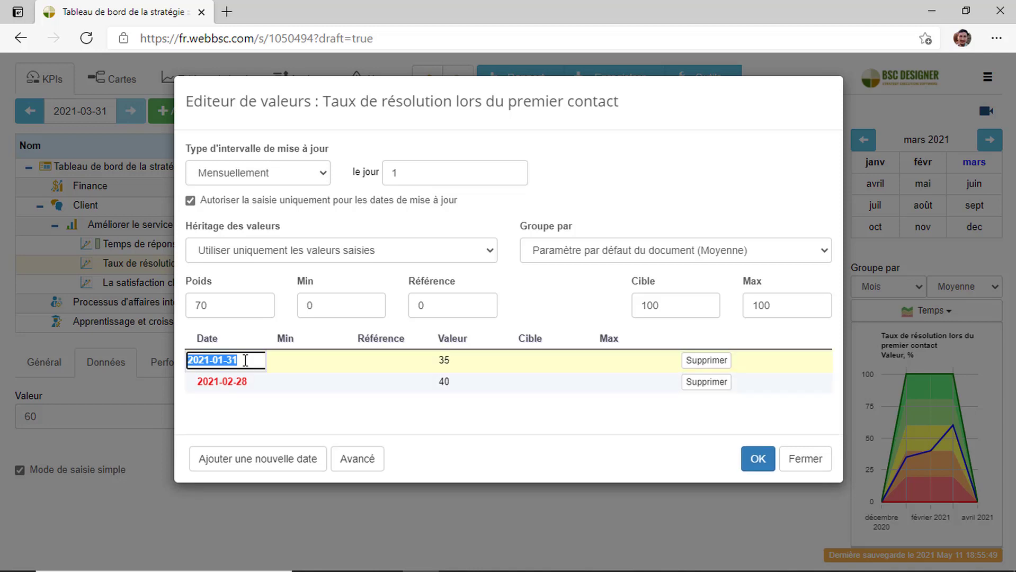
click(245, 360)
key(BackSpace)
key(BackSpace)
text(1)
click(286, 417)
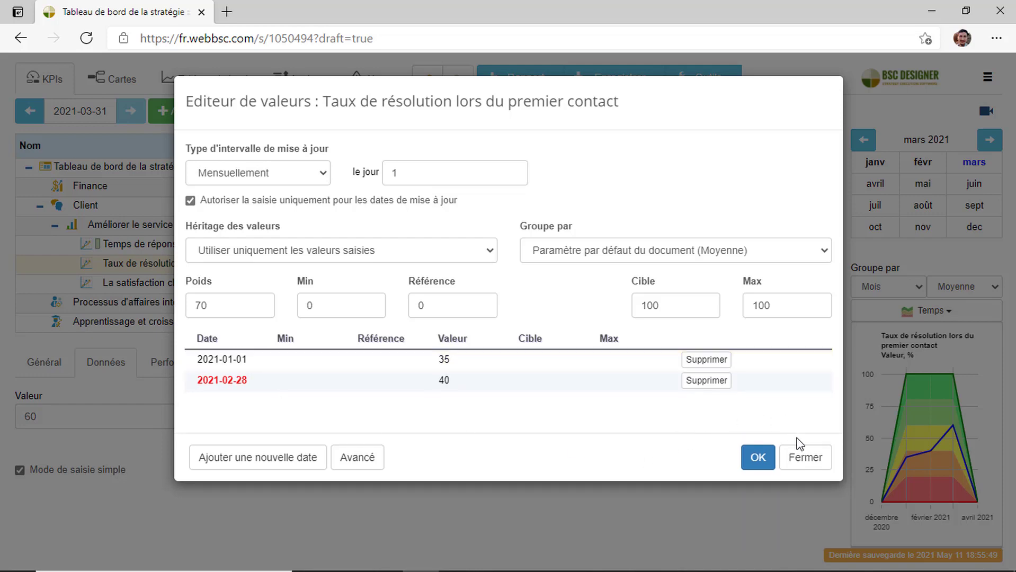
click(794, 460)
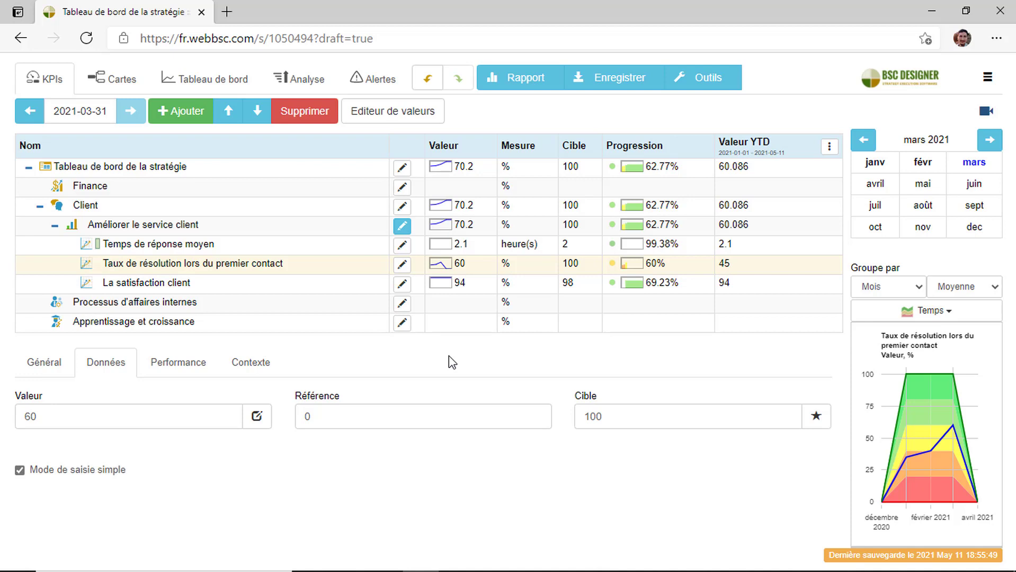
Step: Try a new alert of type "Alerte d'intervalle de mise à jour" for the whole document and close it without saving
click(376, 86)
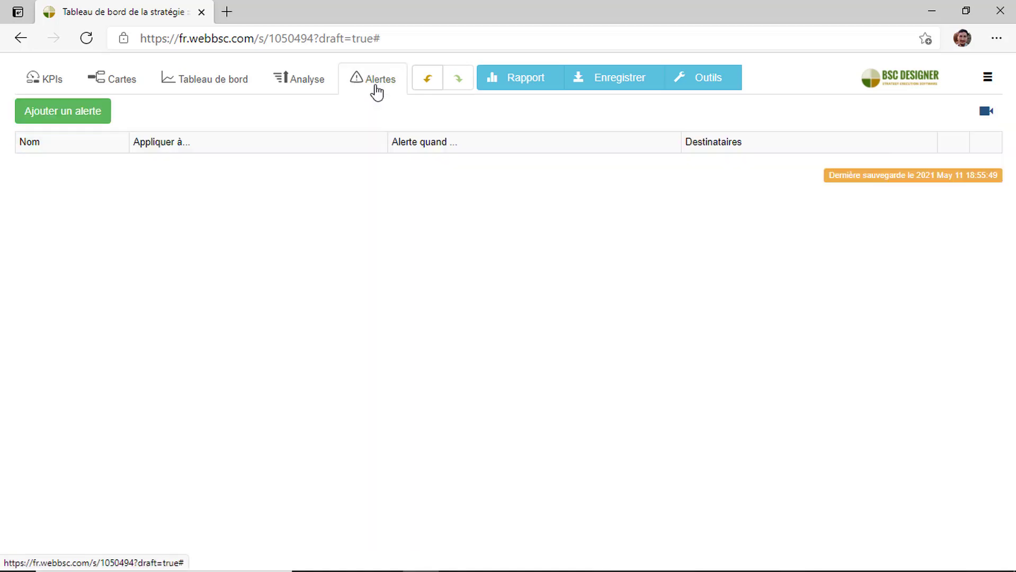
click(95, 114)
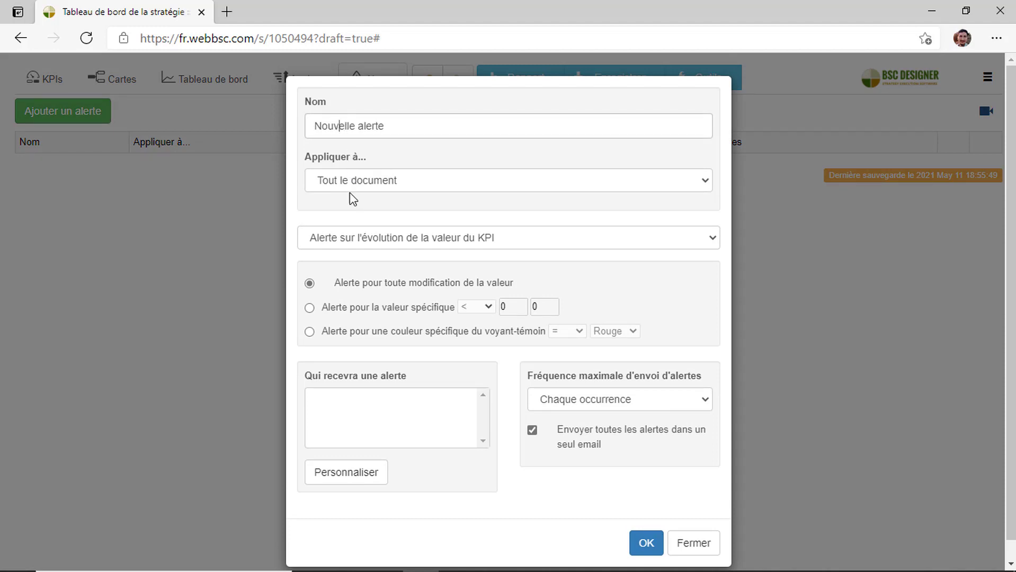
click(353, 239)
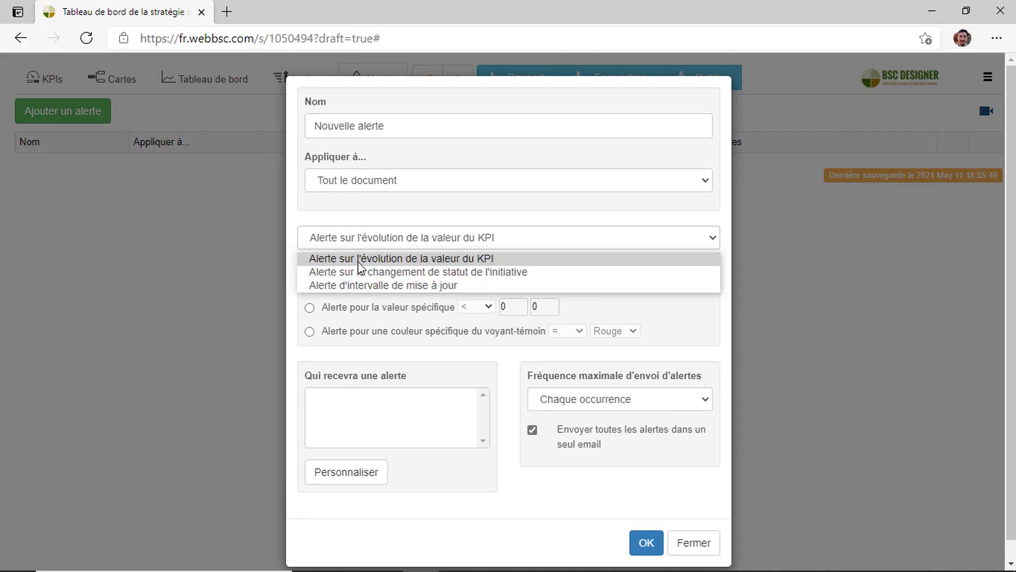
click(364, 287)
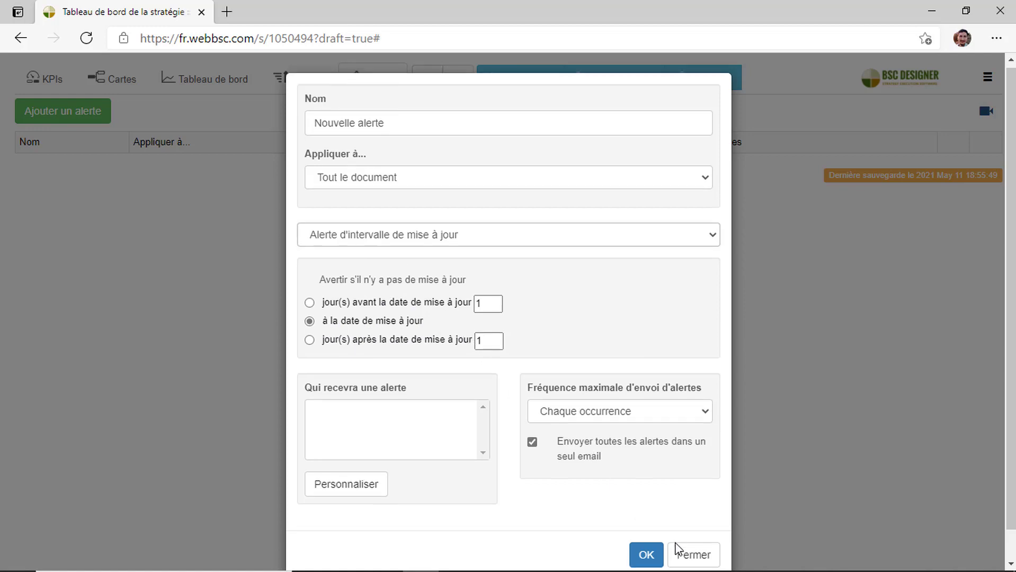
scroll(677, 549, down, 1)
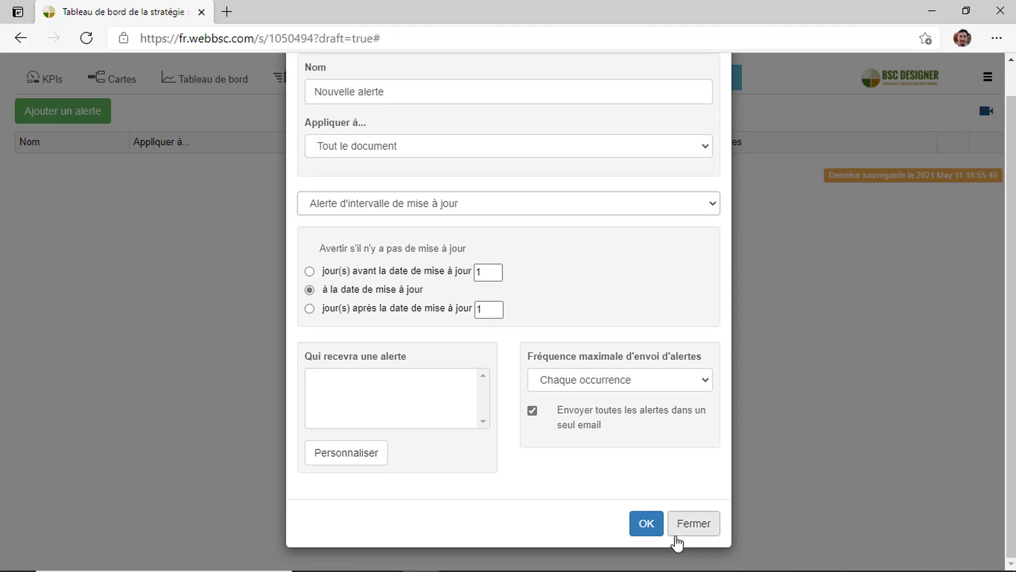
click(677, 541)
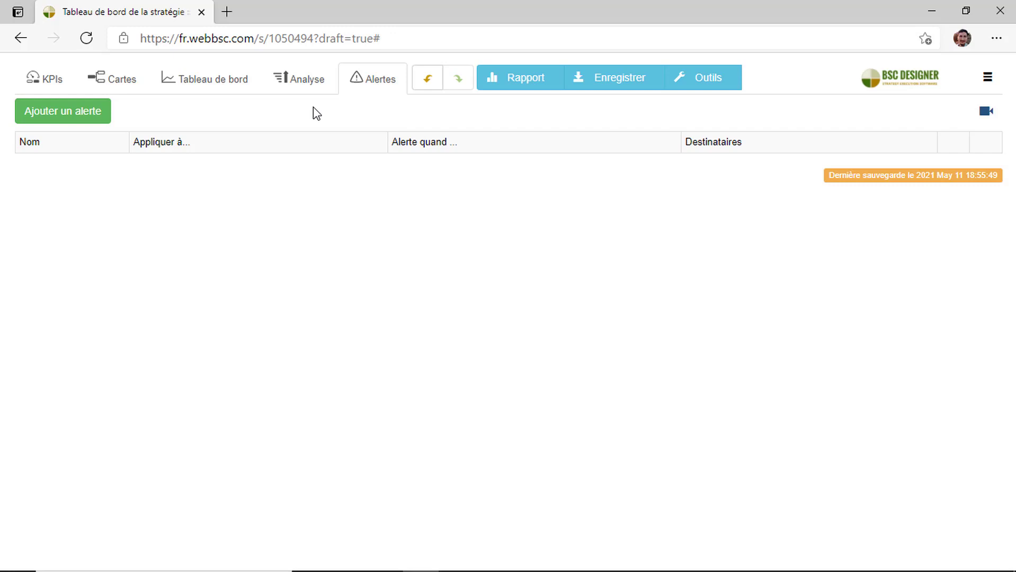
Step: Analyse the indicators by "Mettre à jour l'heure" and reverse the sort order of the "Mettre à jour dans ..." column
click(306, 88)
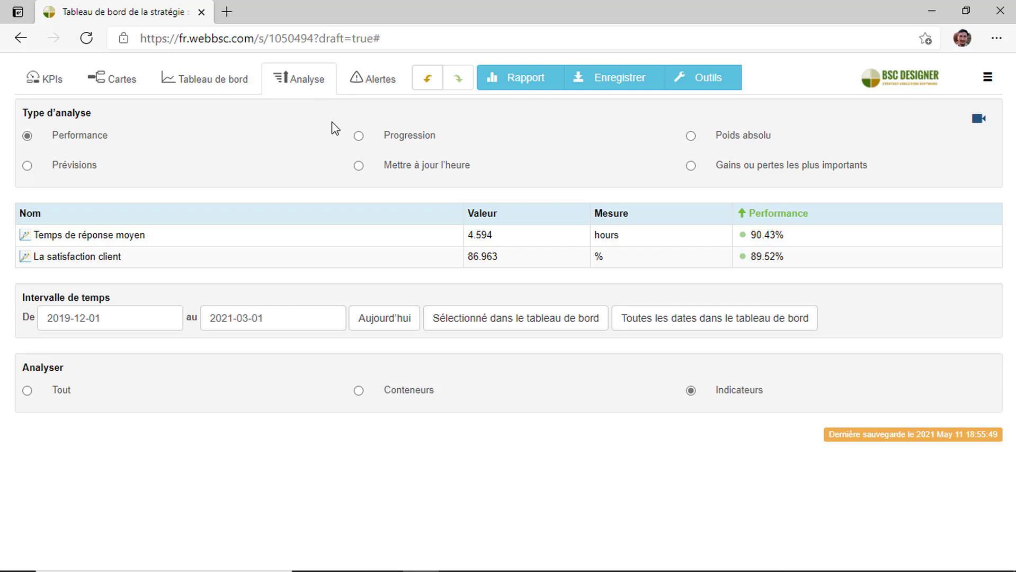
click(364, 167)
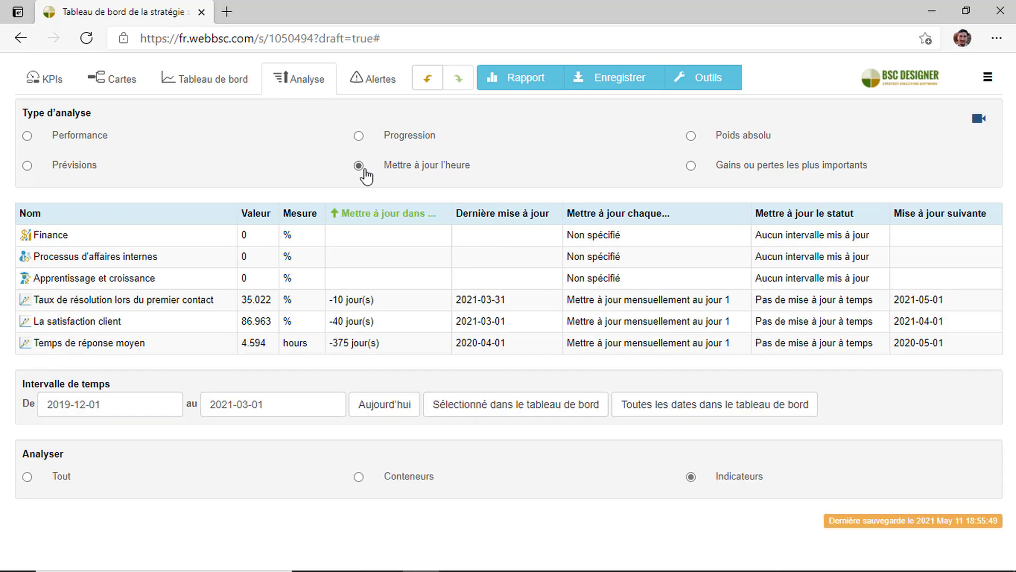
click(401, 224)
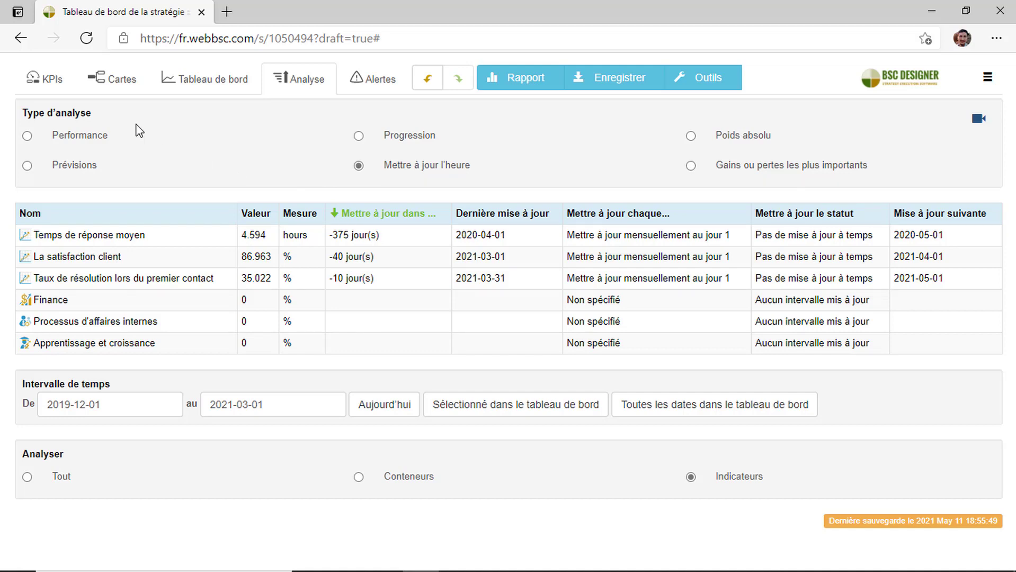
Step: Try a new column profile for the KPI tree, look through its update-related columns, and cancel the profile
click(53, 85)
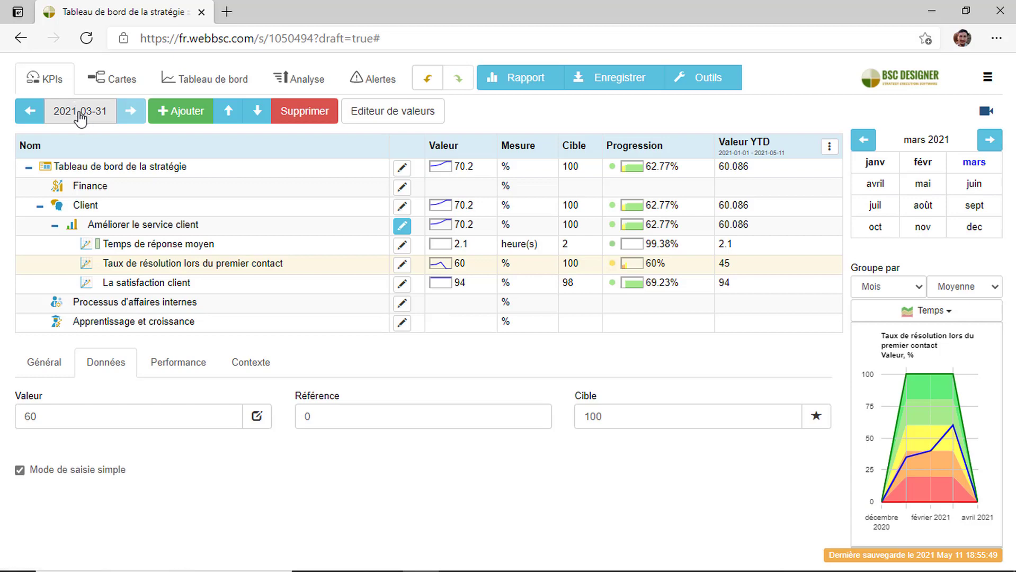
click(830, 147)
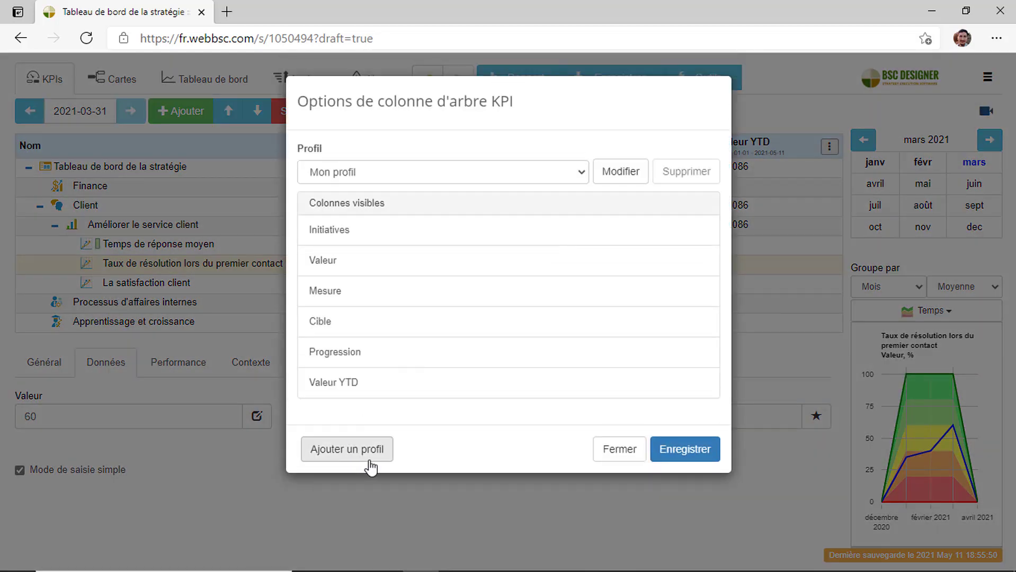
click(370, 455)
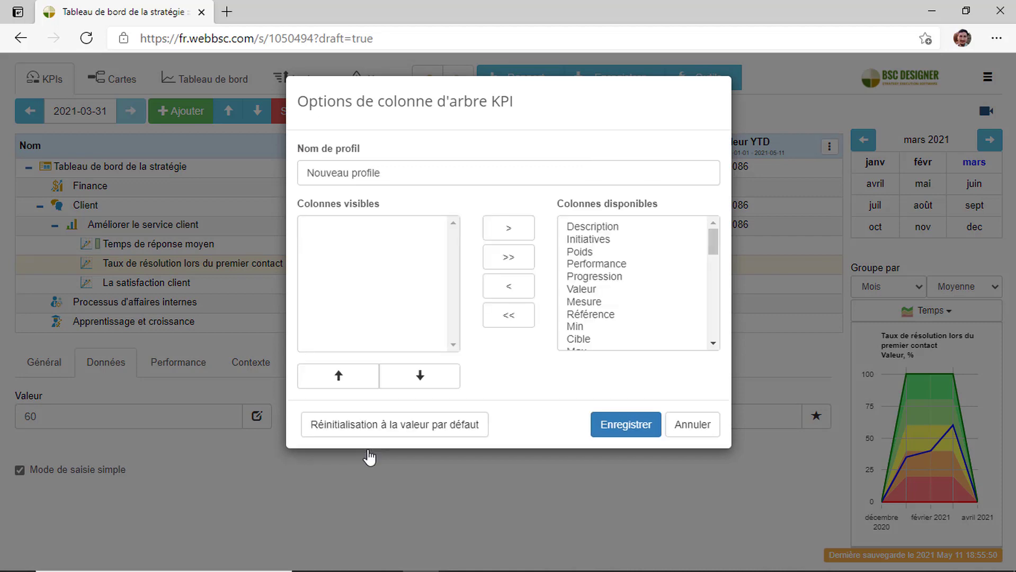
drag(711, 242, 712, 304)
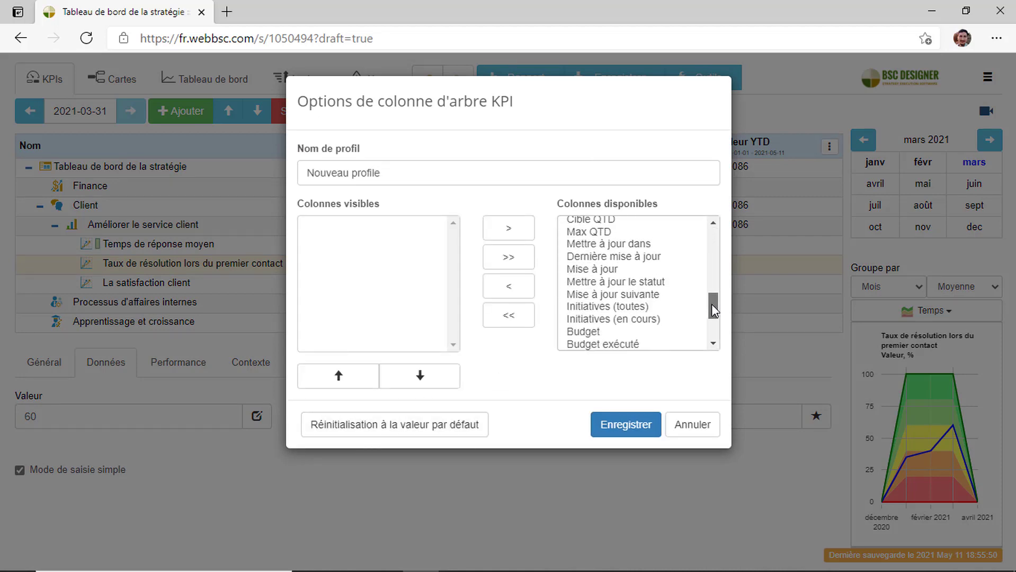
click(607, 270)
click(610, 280)
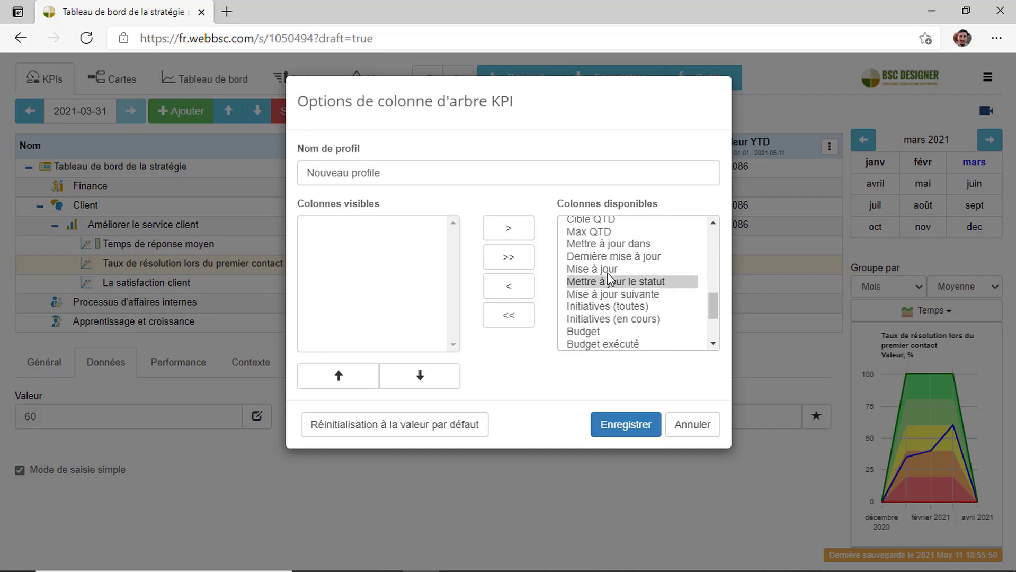
click(694, 427)
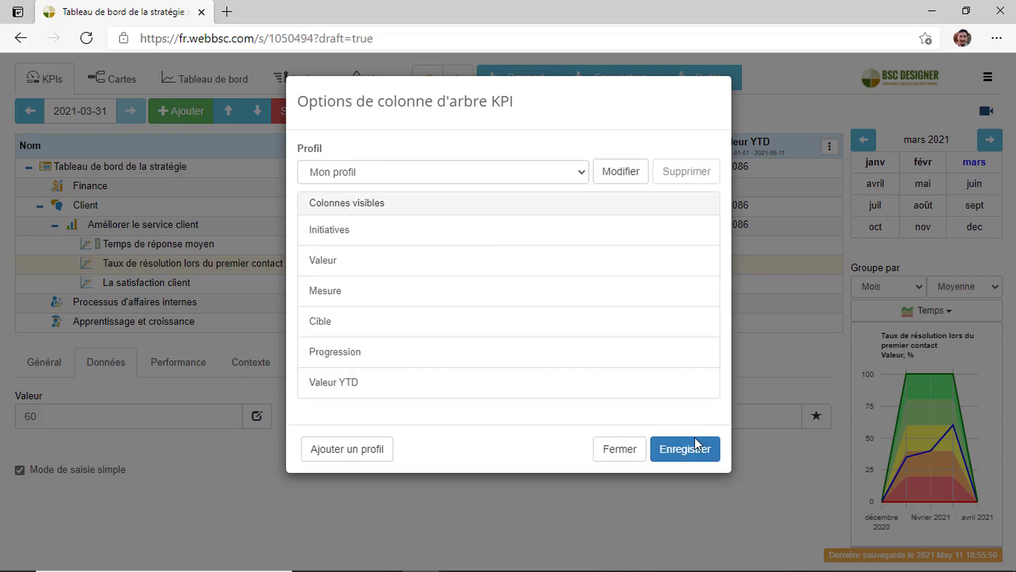
click(619, 448)
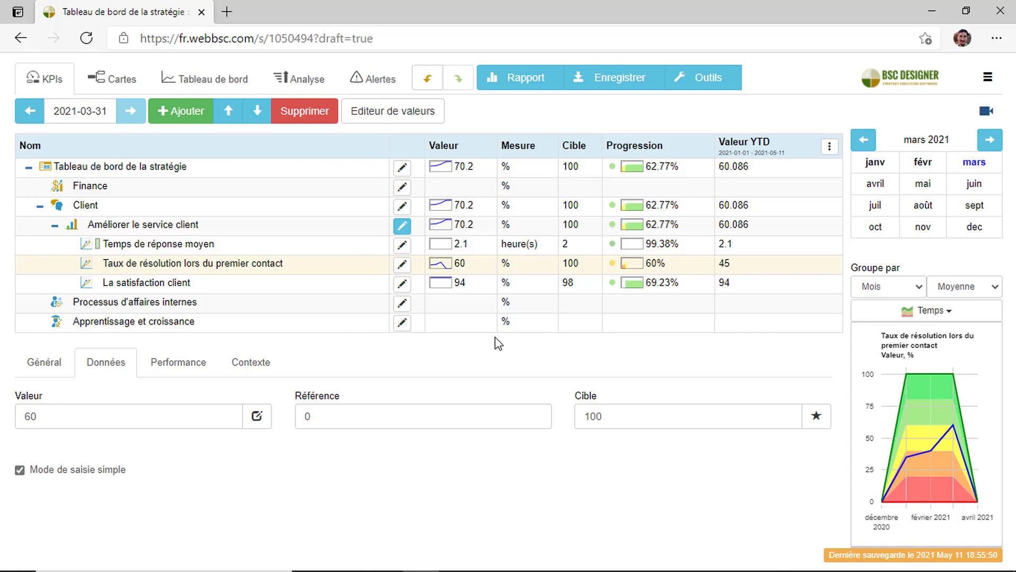
Step: Apply the monthly day-31 update interval to the first-contact resolution rate through the advanced "Définir l'intervalle de mise à jour" action
click(406, 119)
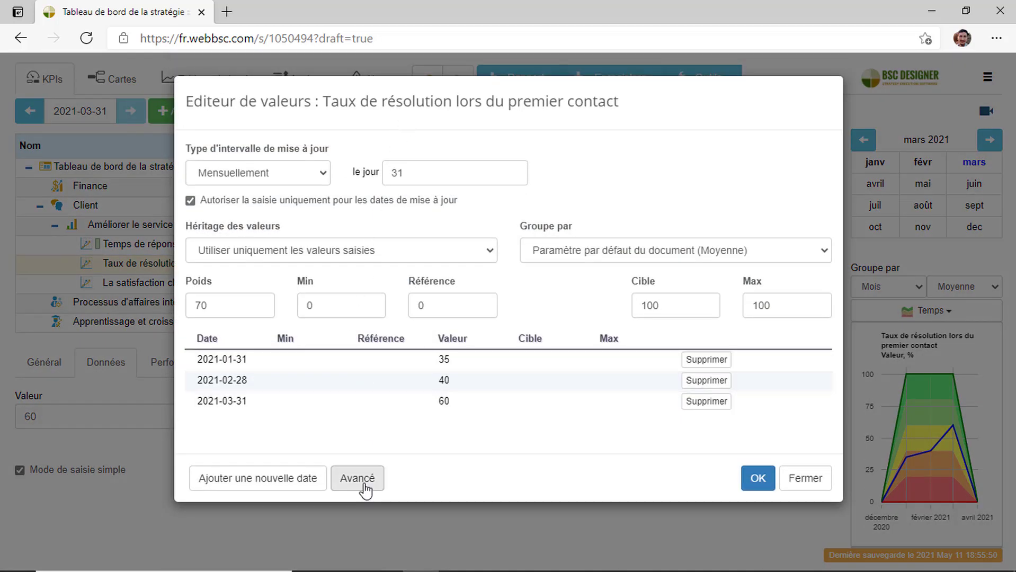
click(365, 490)
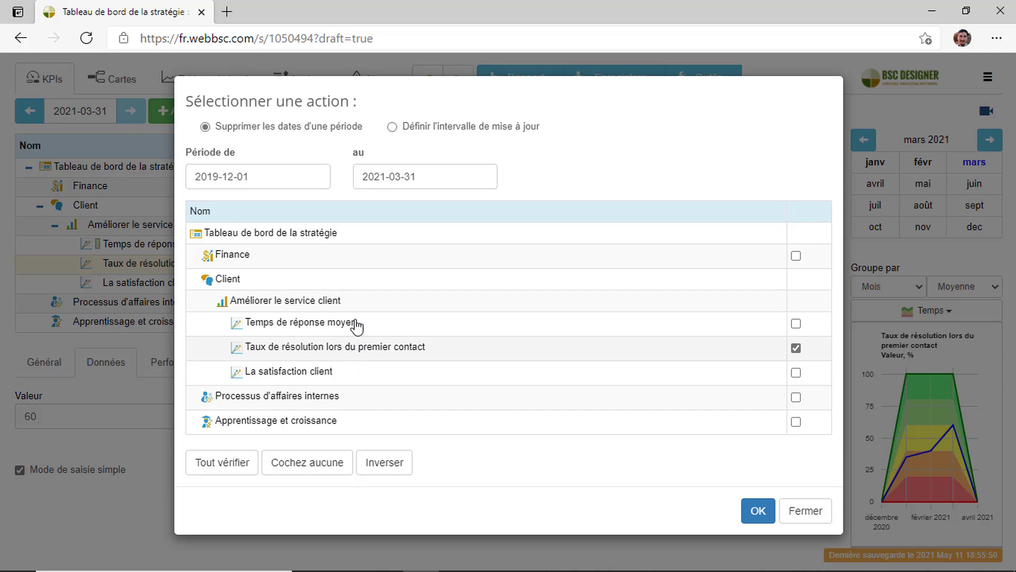
click(411, 127)
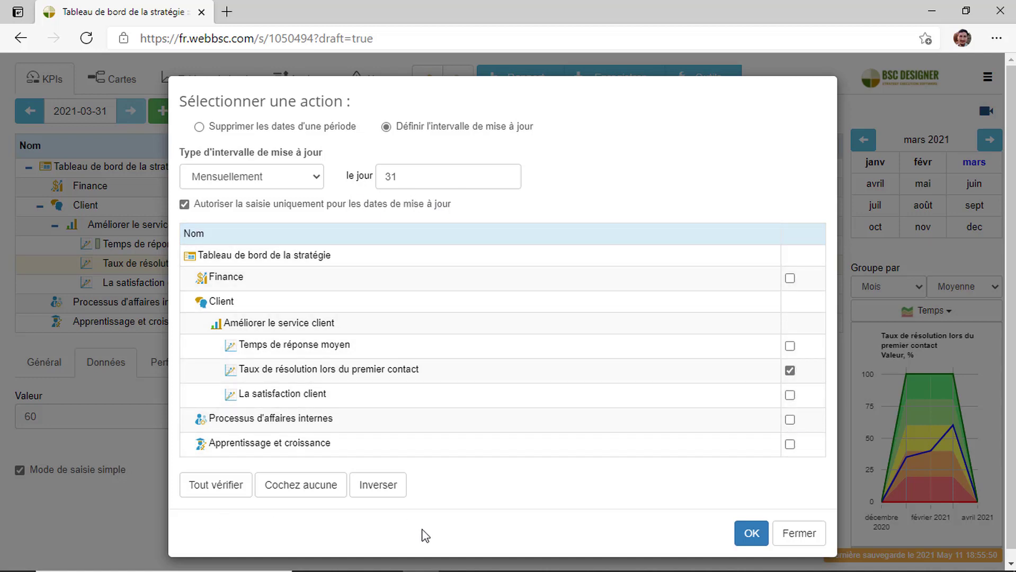
click(766, 542)
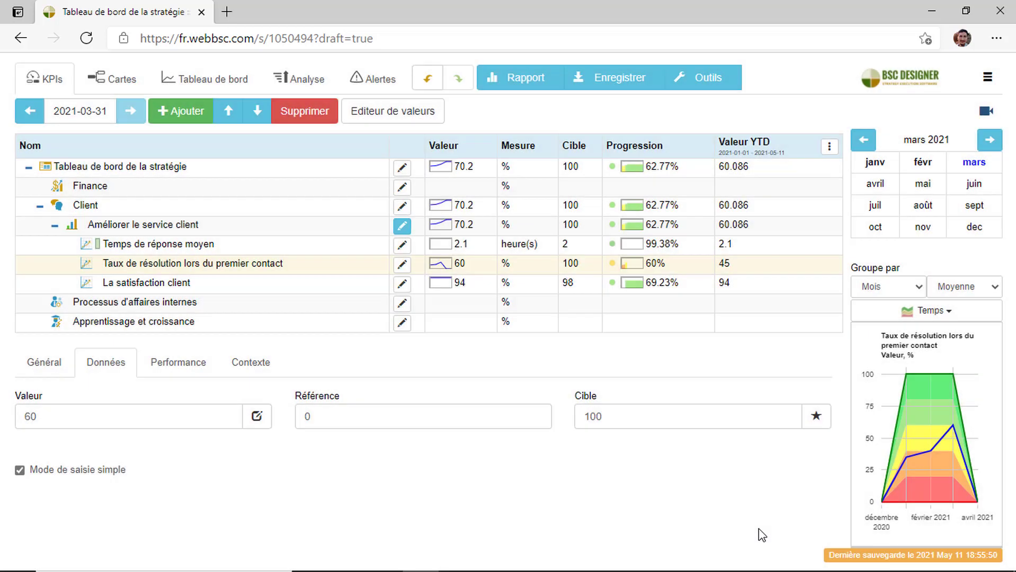